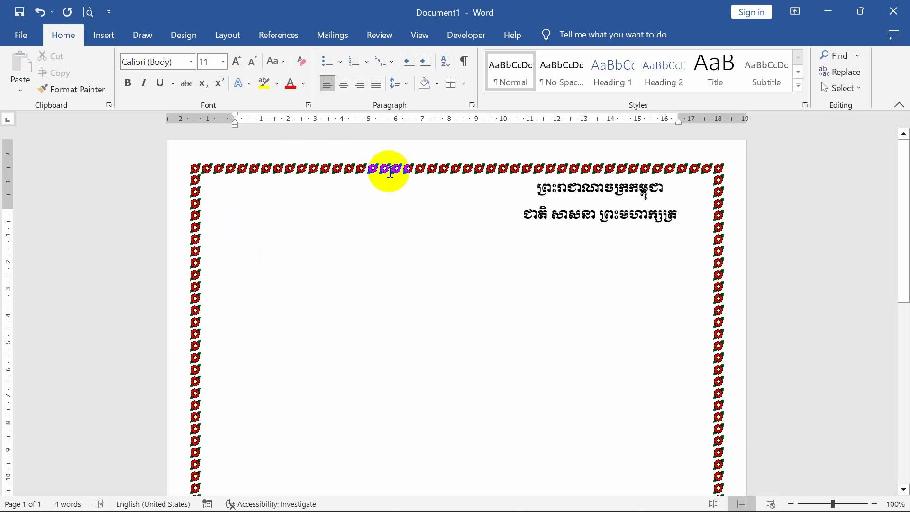
Create a new blank Word document in a maximized window, leaving the flower-bordered document minimized.
scroll(328, 249, "down", 5)
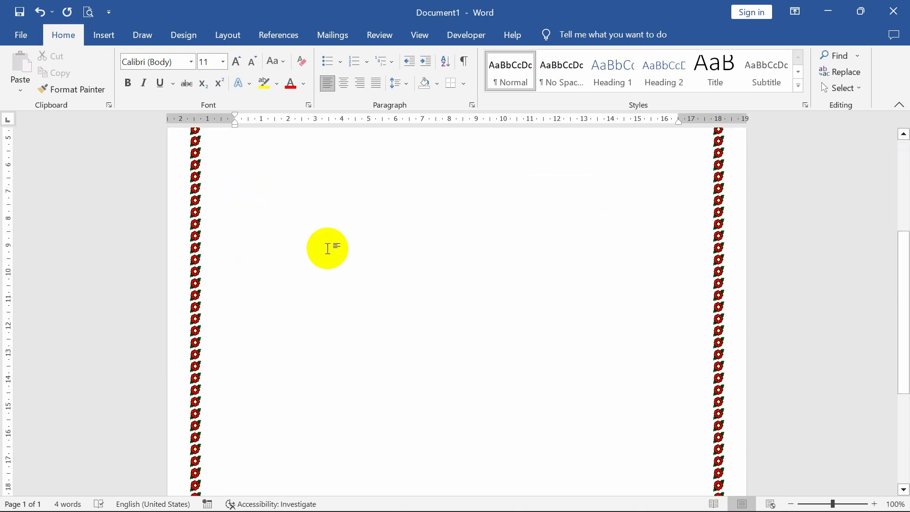
scroll(328, 249, "up", 5)
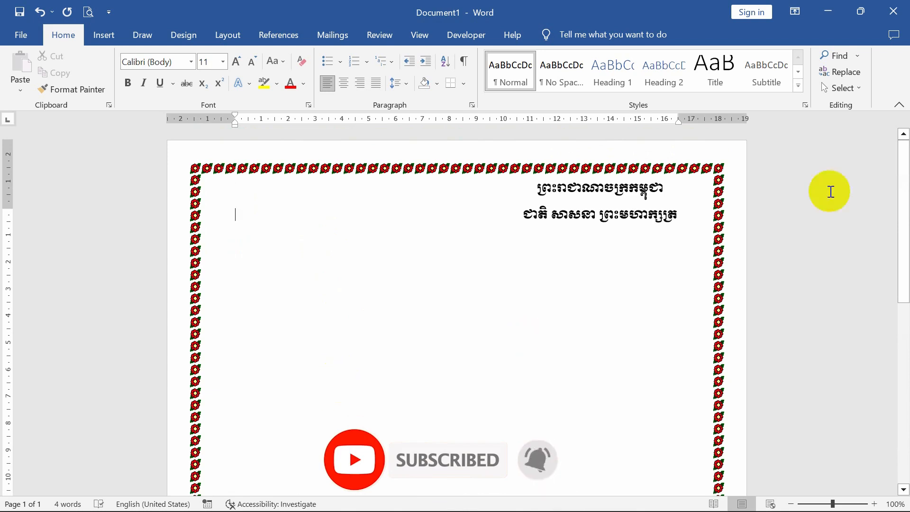
left_click(834, 18)
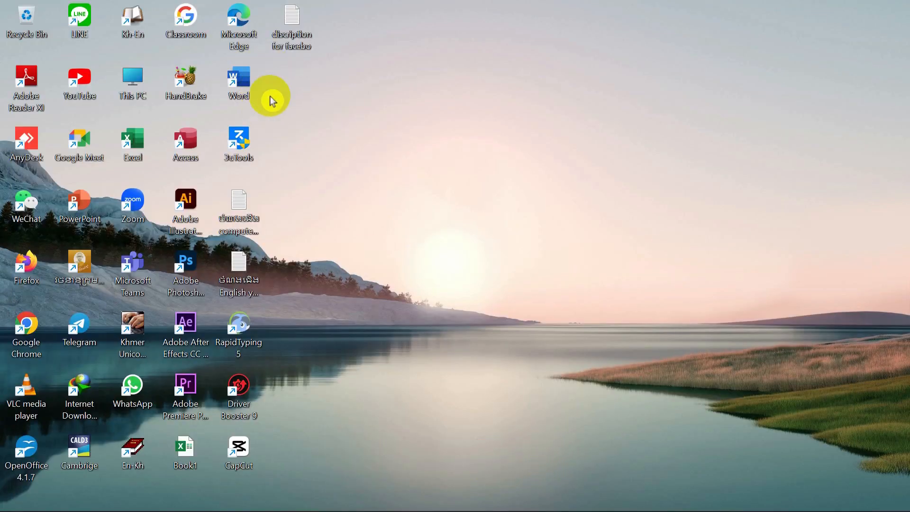
double_click(244, 80)
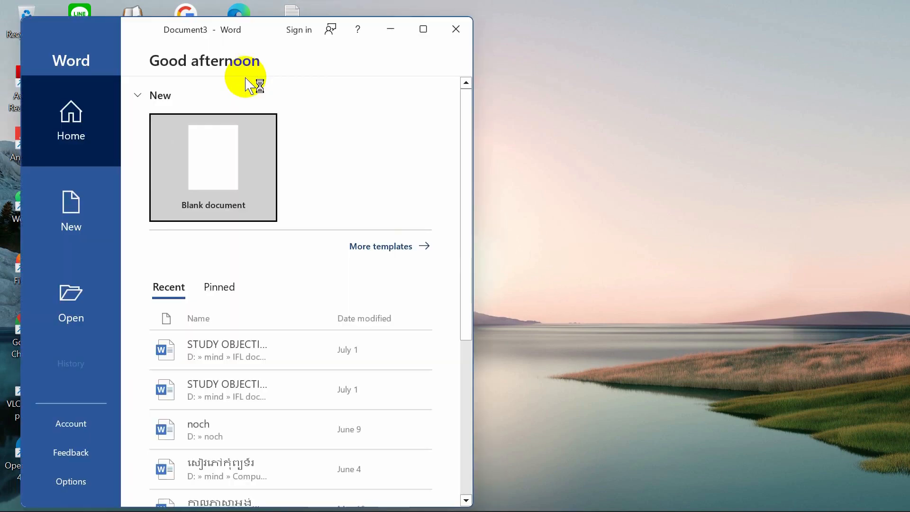
left_click(415, 28)
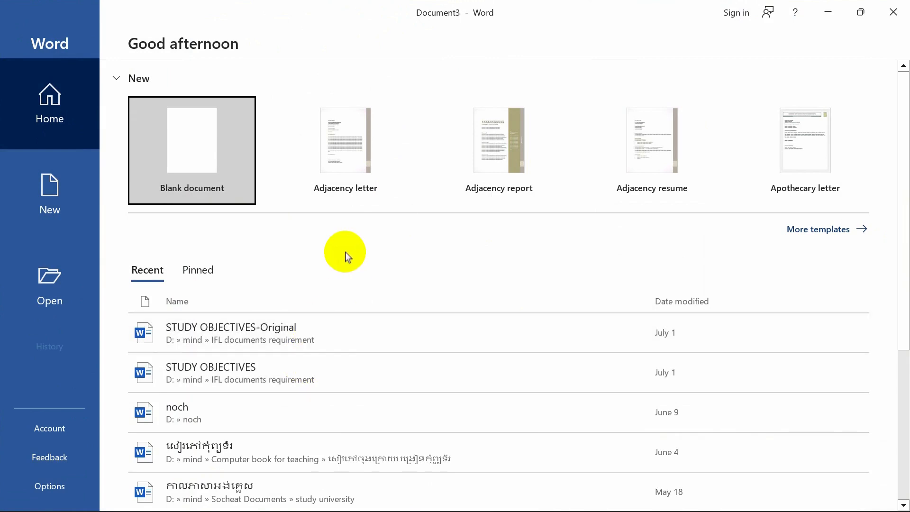
left_click(192, 141)
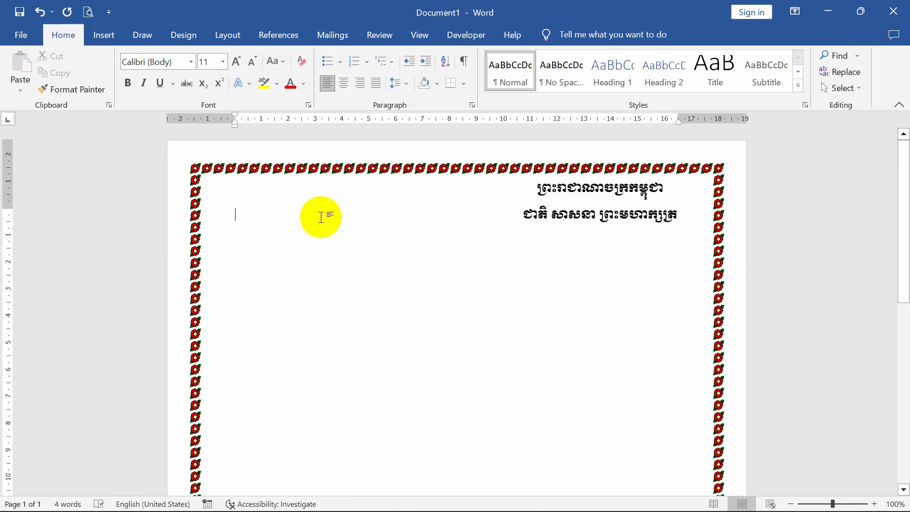
Switch to the blank Document3 and open its page border settings in Borders and Shading.
mouse_move(172, 506)
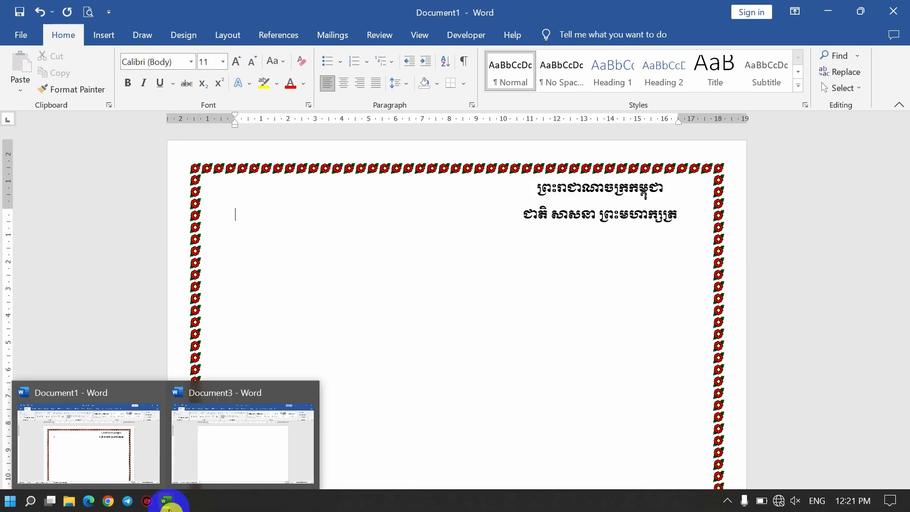
left_click(205, 462)
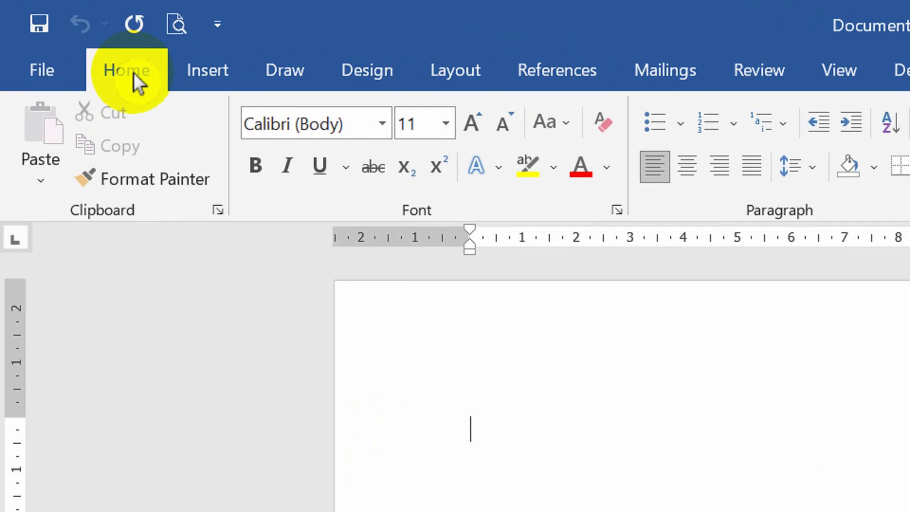
left_click(303, 69)
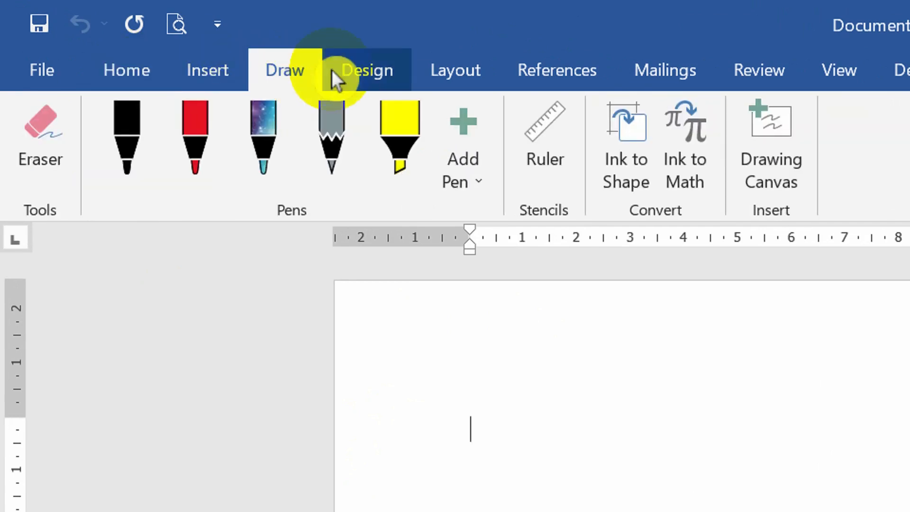
left_click(365, 69)
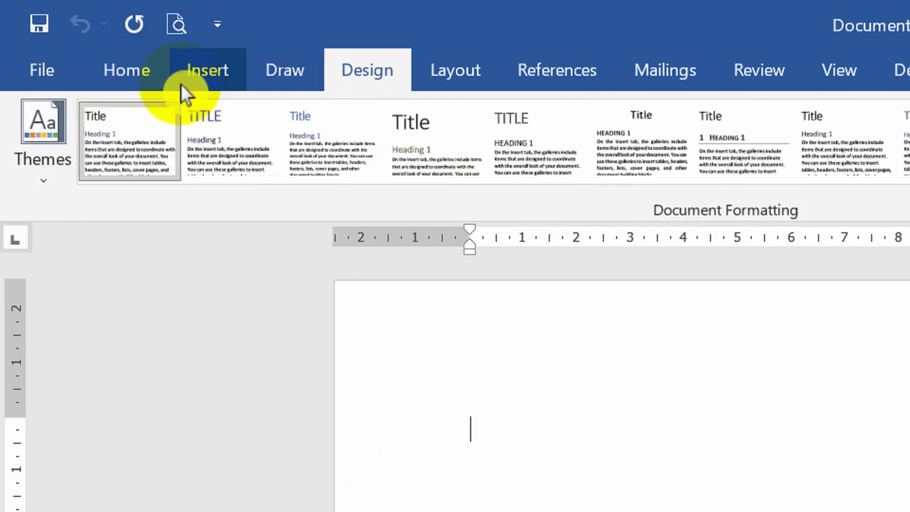
left_click(123, 75)
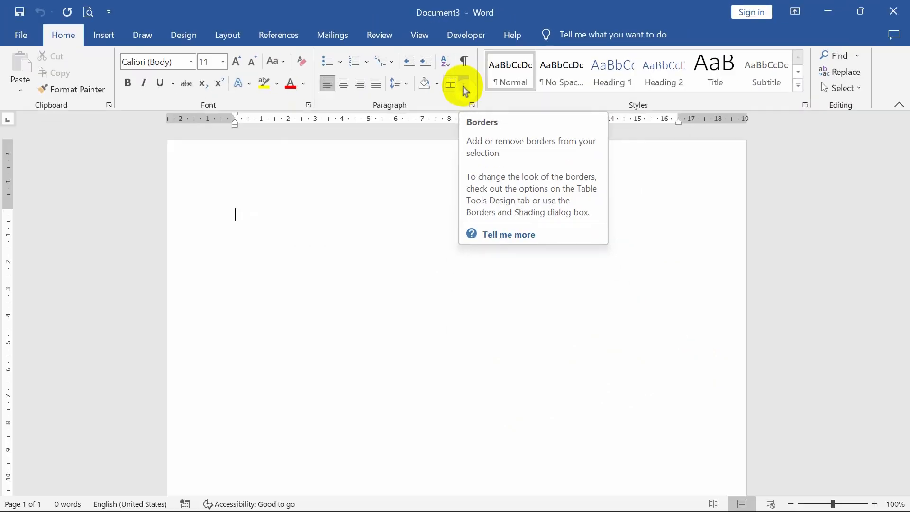
left_click(464, 86)
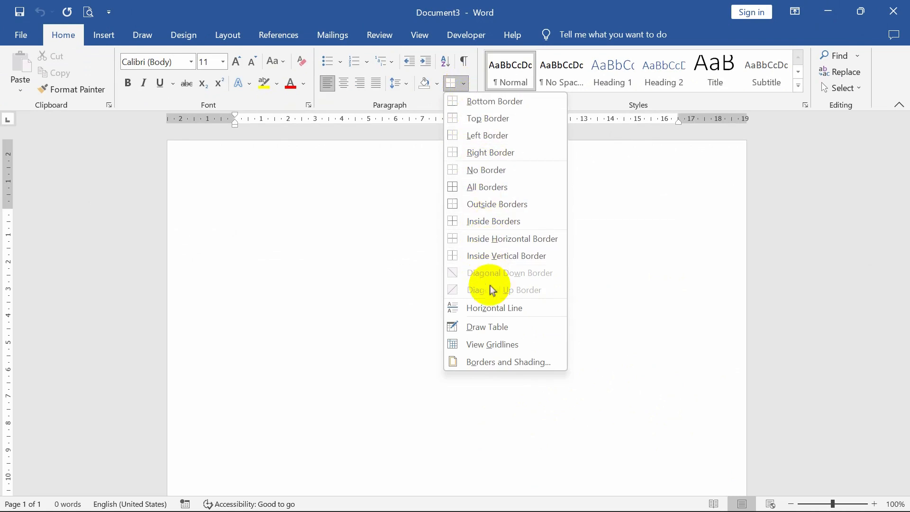
left_click(501, 364)
mouse_move(520, 106)
left_mouse_down()
mouse_move(505, 114)
mouse_move(372, 78)
mouse_move(461, 55)
mouse_move(542, 125)
mouse_move(443, 116)
left_mouse_up()
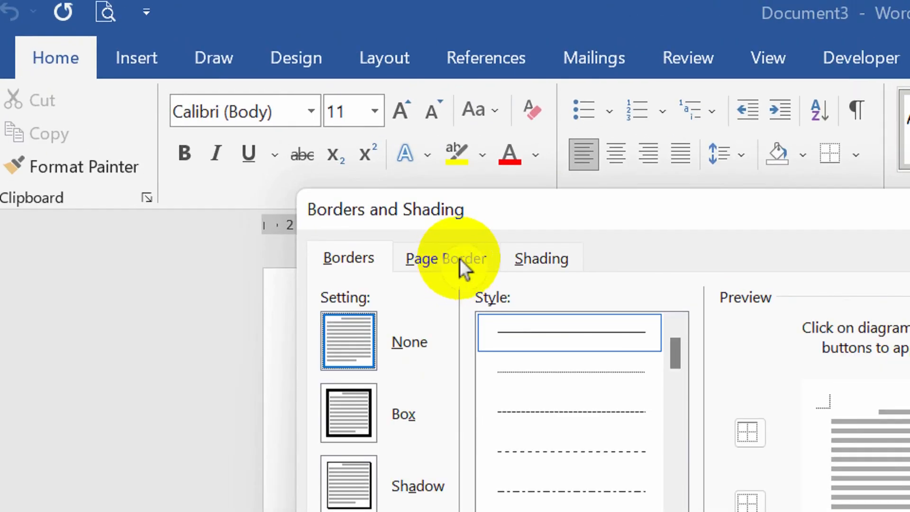
left_click(456, 259)
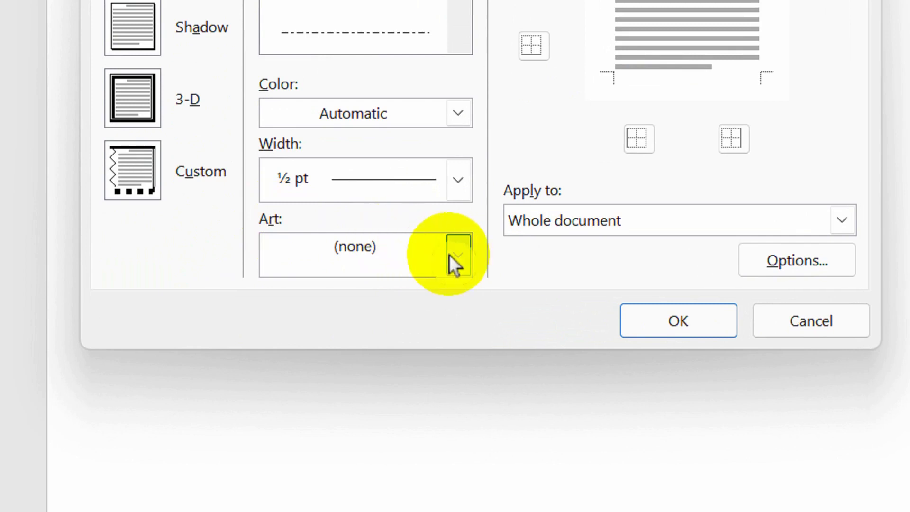
Browse the page border art and try the thick-line frame with thin outlined corners.
left_click(454, 256)
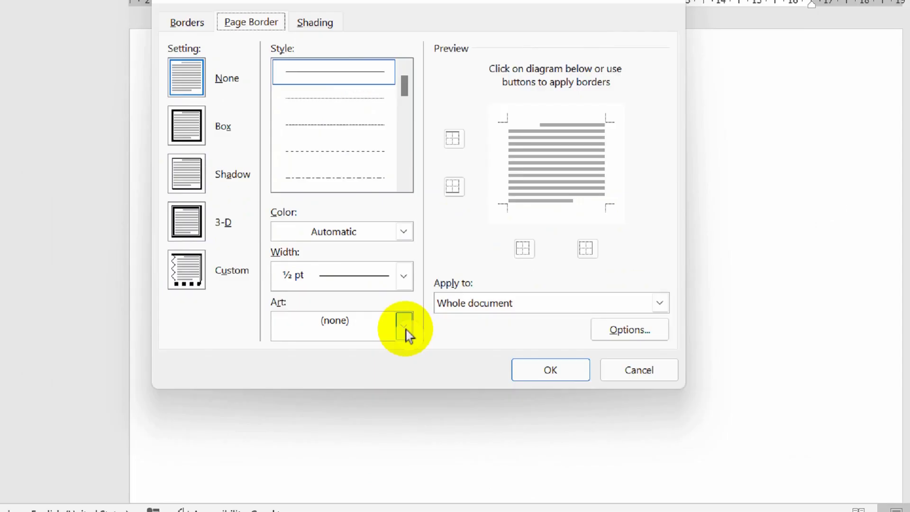
left_click(467, 253)
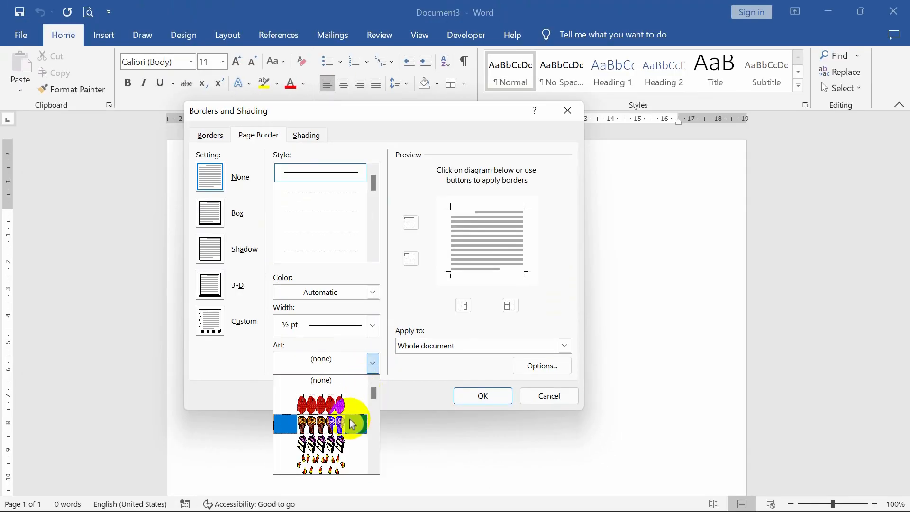
scroll(351, 423, "down", 5)
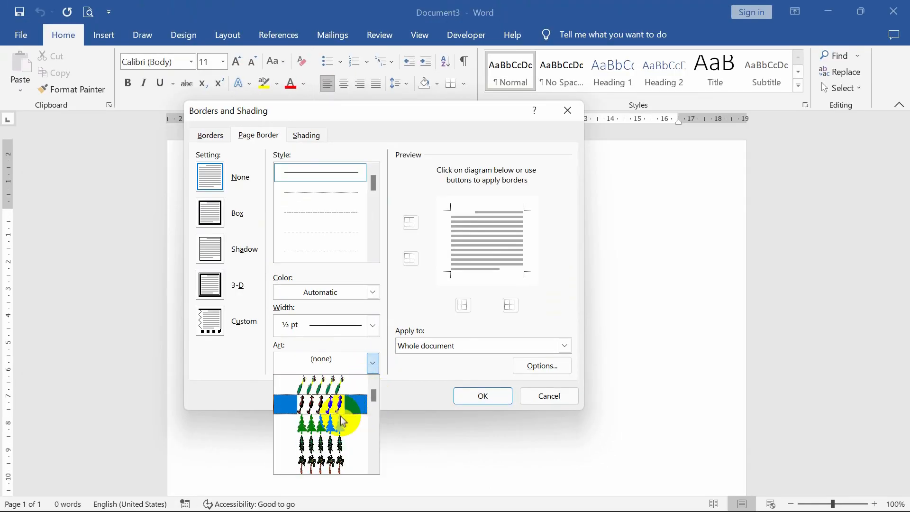
scroll(335, 426, "down", 6)
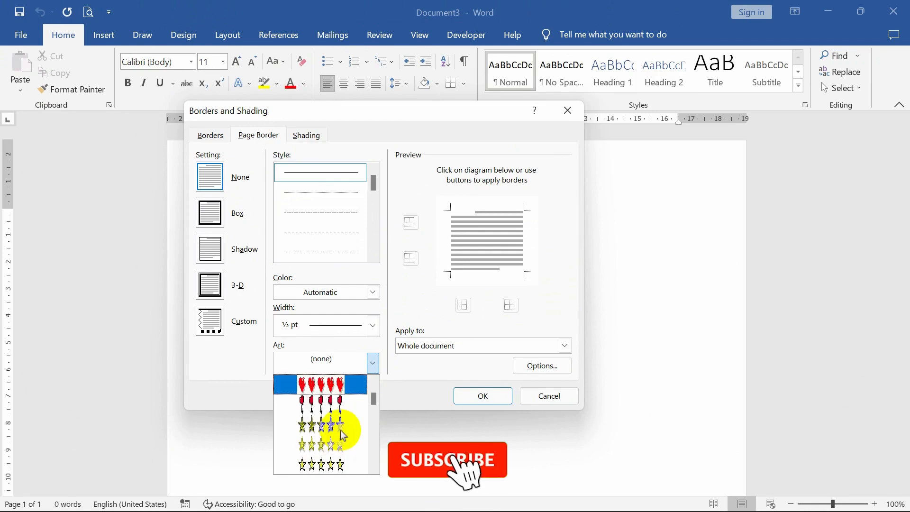
scroll(338, 423, "down", 5)
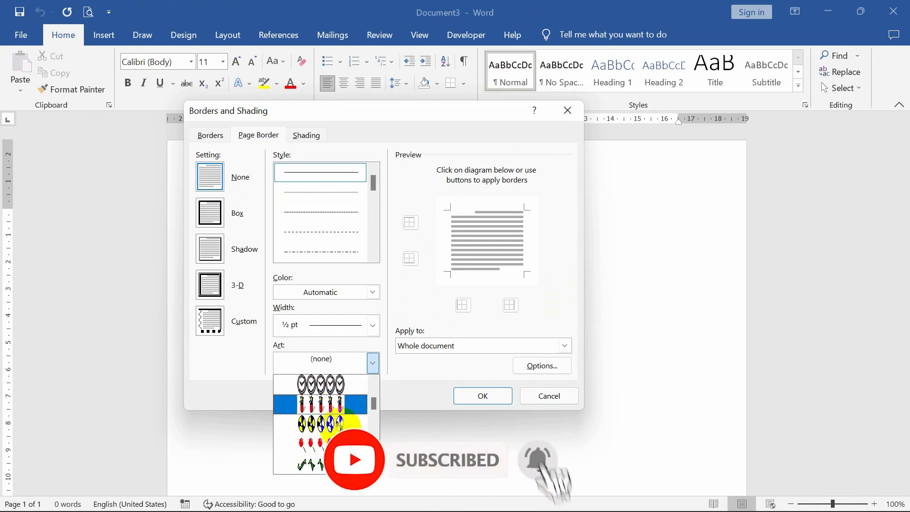
scroll(335, 425, "down", 2)
scroll(341, 426, "down", 6)
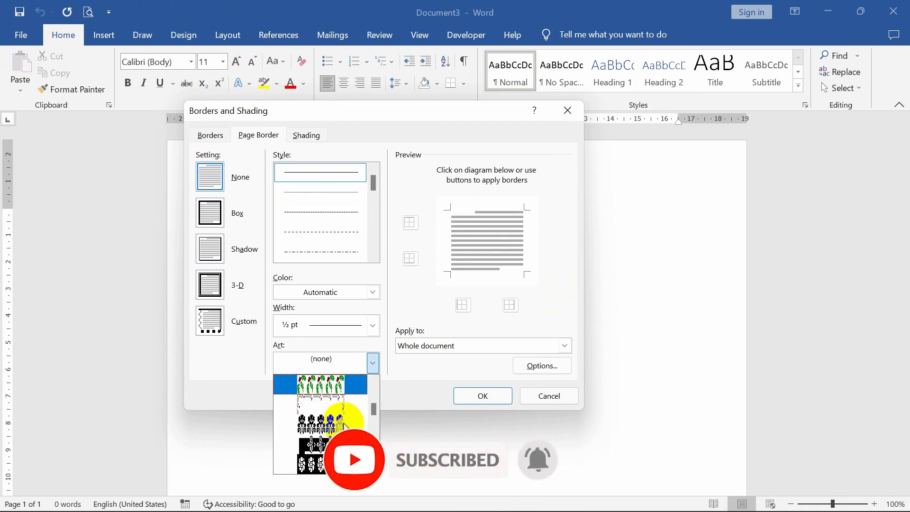
scroll(340, 428, "down", 6)
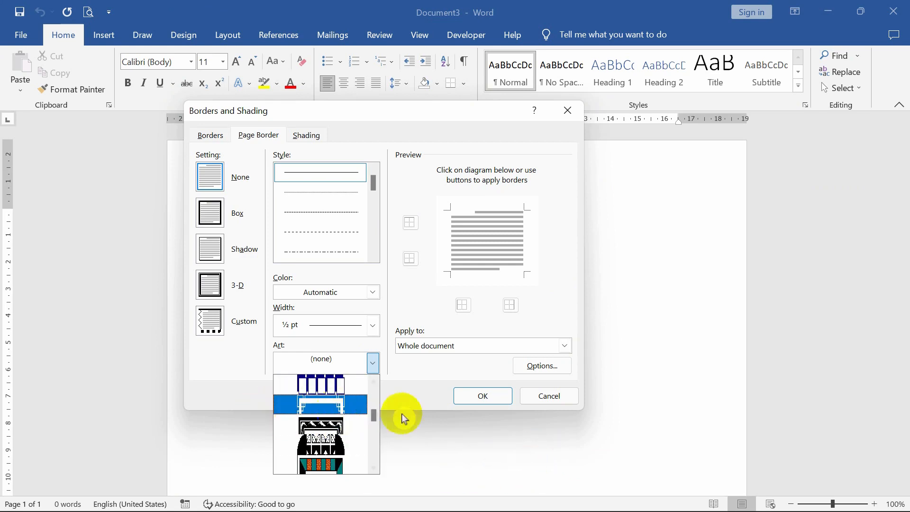
left_click(325, 408)
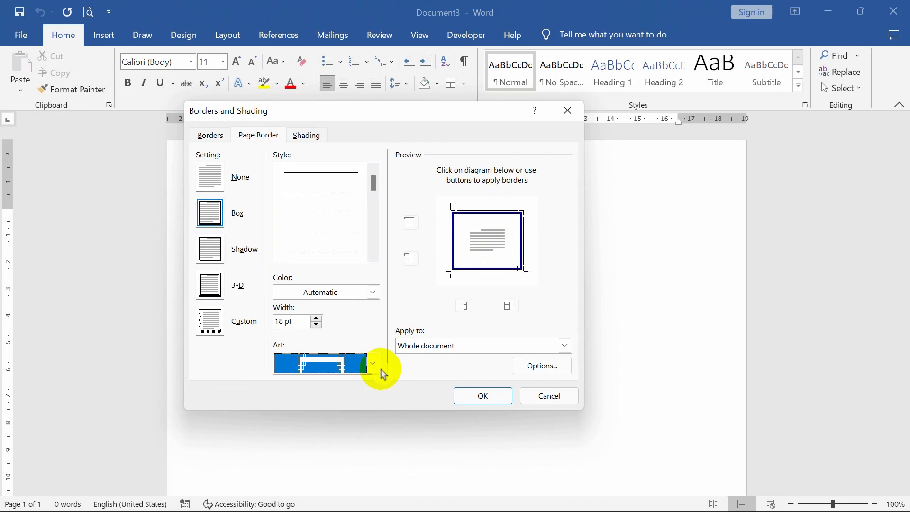
Choose the red balloon art instead and apply it as the page border of the whole document.
left_click(380, 369)
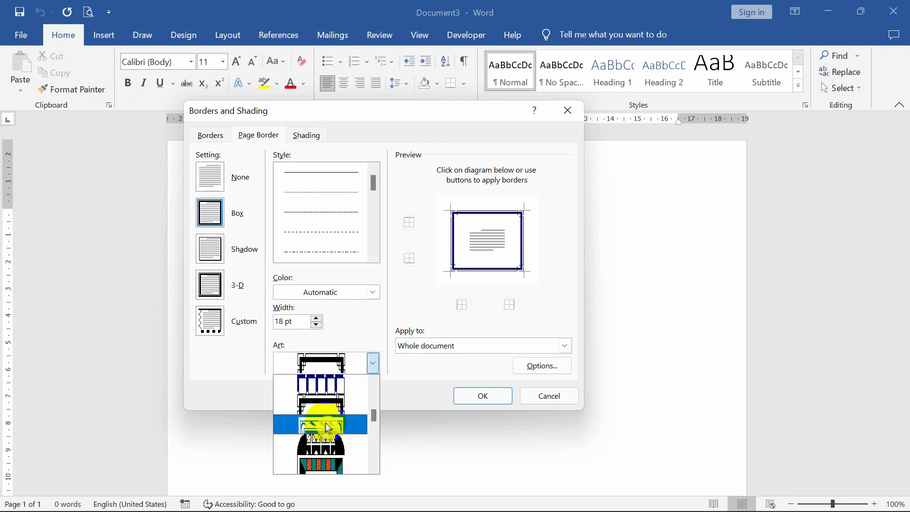
scroll(336, 421, "up", 5)
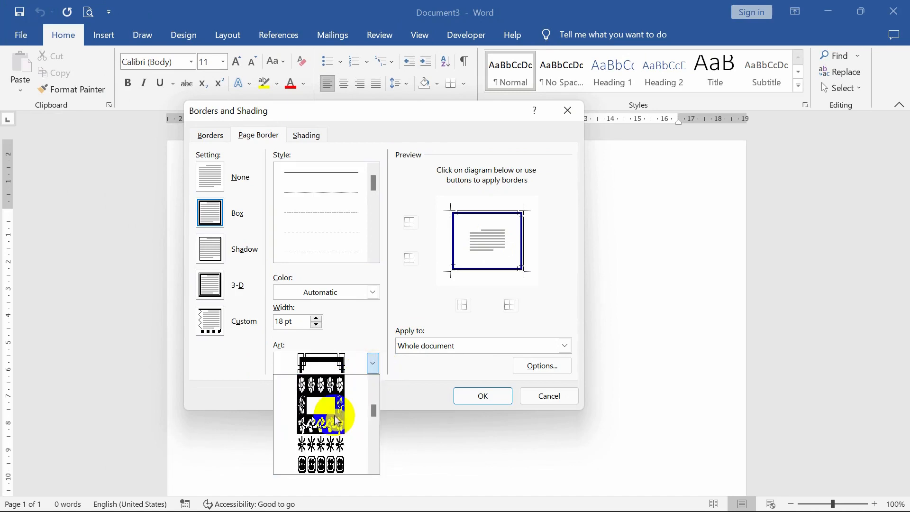
scroll(338, 423, "up", 5)
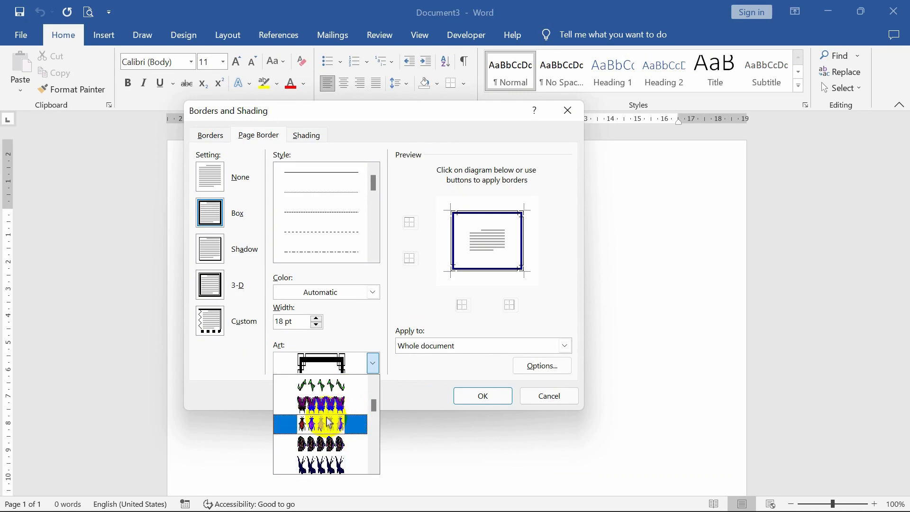
scroll(332, 424, "up", 3)
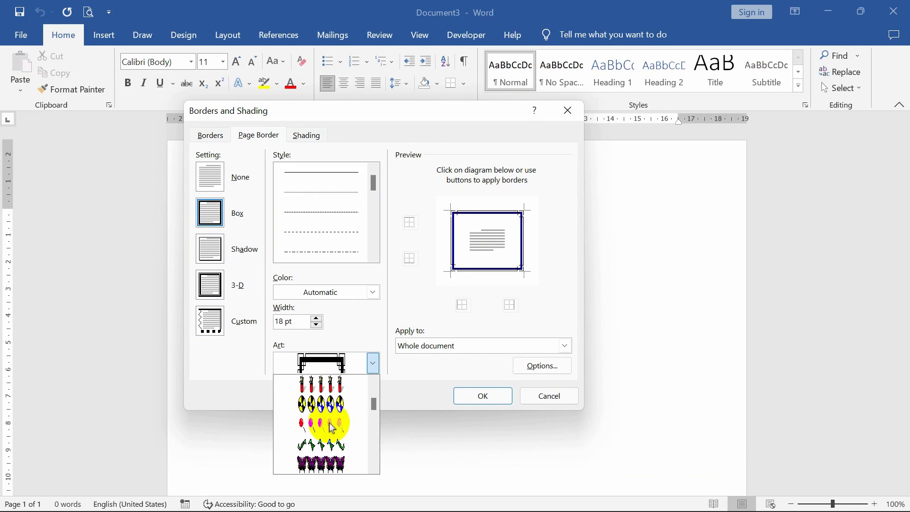
left_click(330, 431)
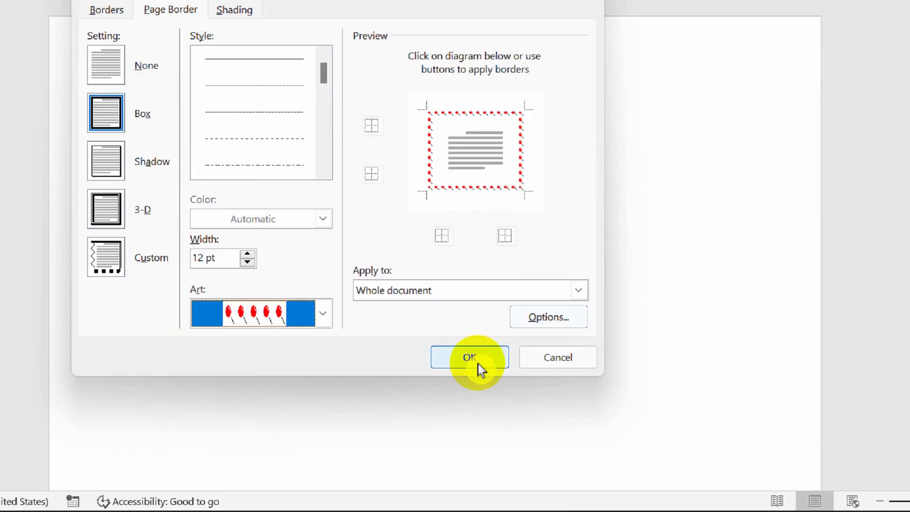
left_click(485, 398)
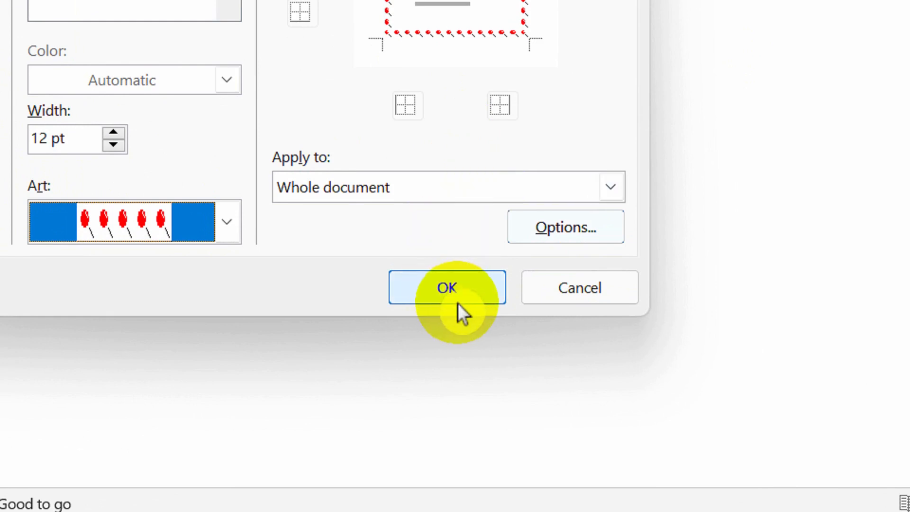
left_click(437, 295)
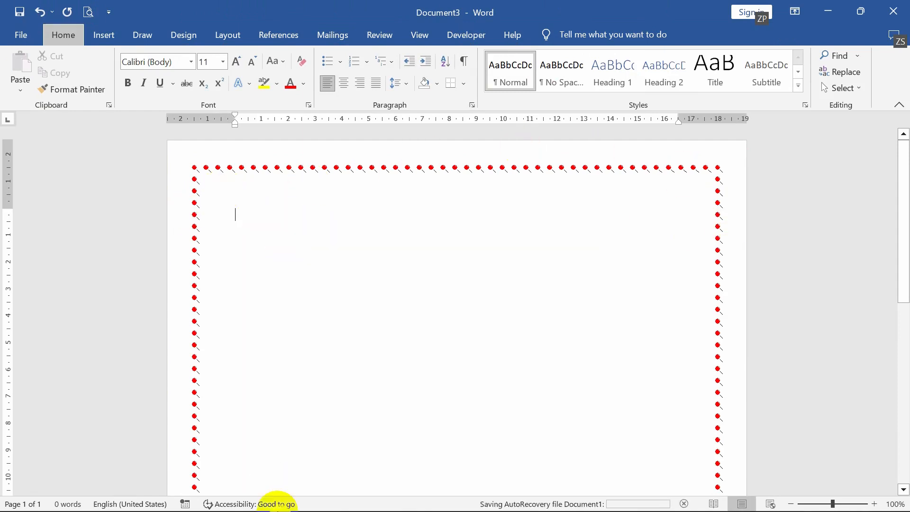
View the flower-bordered Document1 for comparison and return to Document3.
mouse_move(167, 502)
left_click(125, 476)
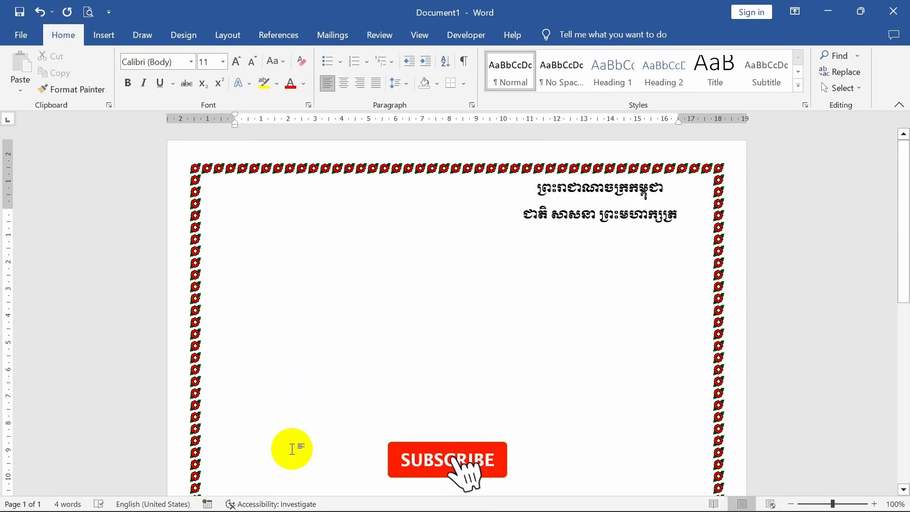
mouse_move(168, 503)
left_click(242, 443)
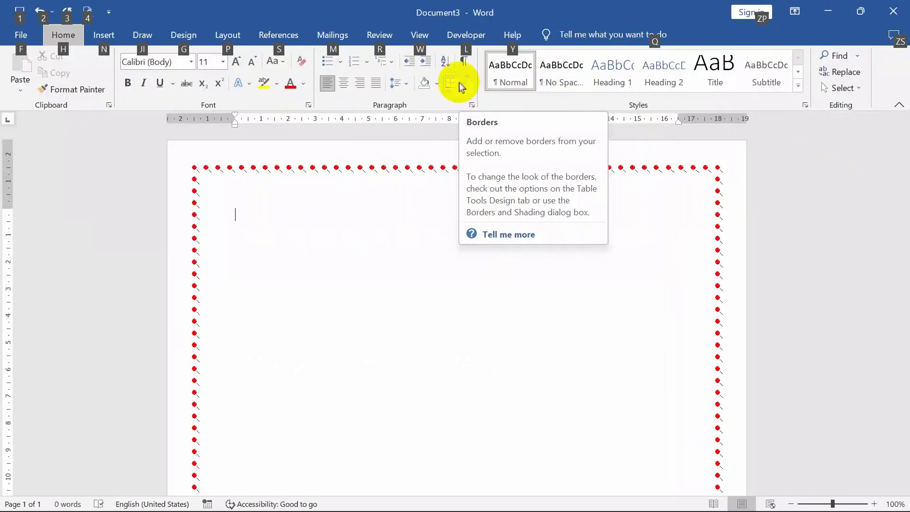
Reopen the page border settings in Borders and Shading for the balloon-bordered document.
left_click(688, 168)
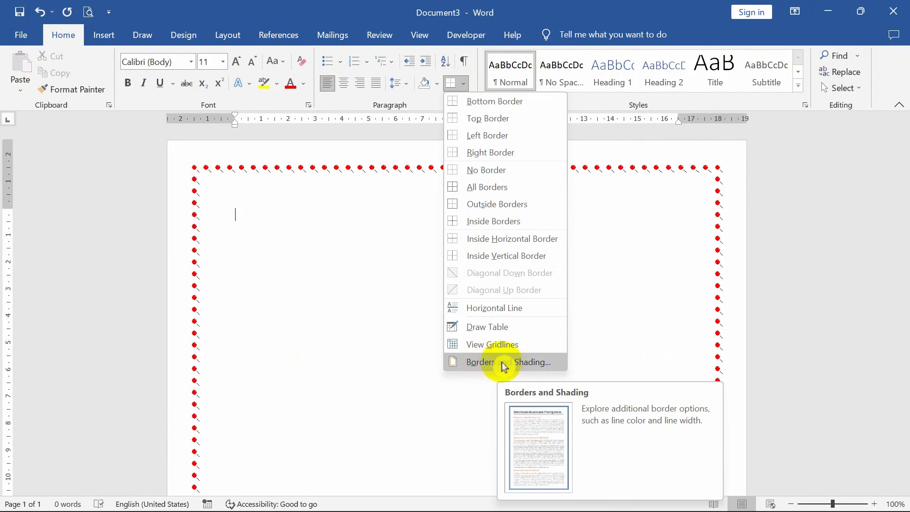
left_click(480, 363)
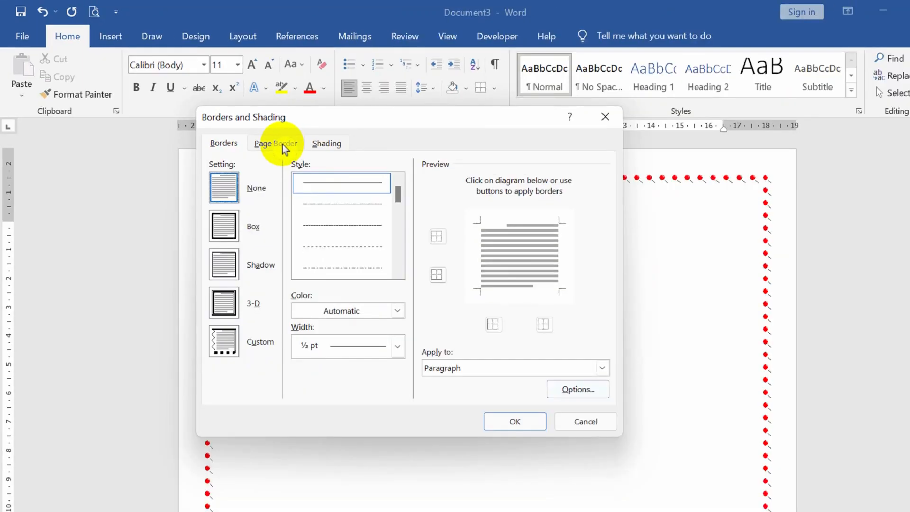
left_click(282, 145)
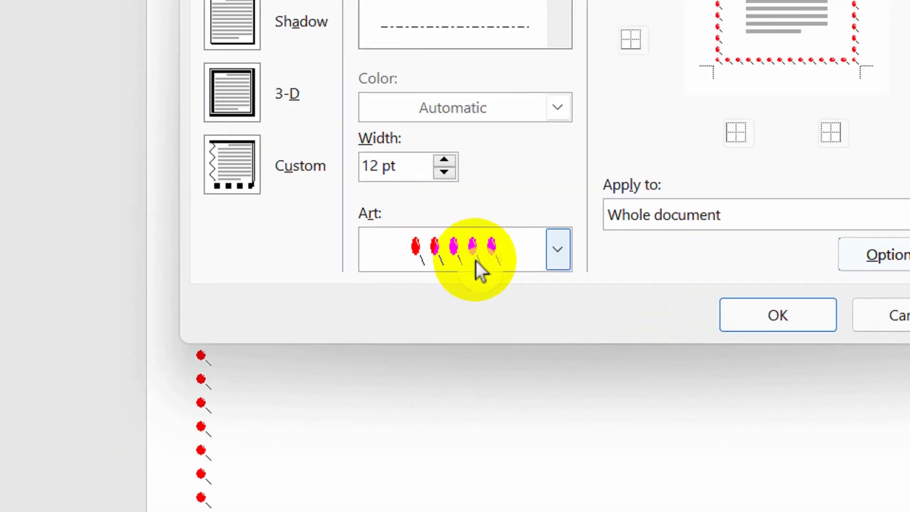
Choose the red flower art with green leaves and apply it as the page border of the whole document.
left_click(561, 252)
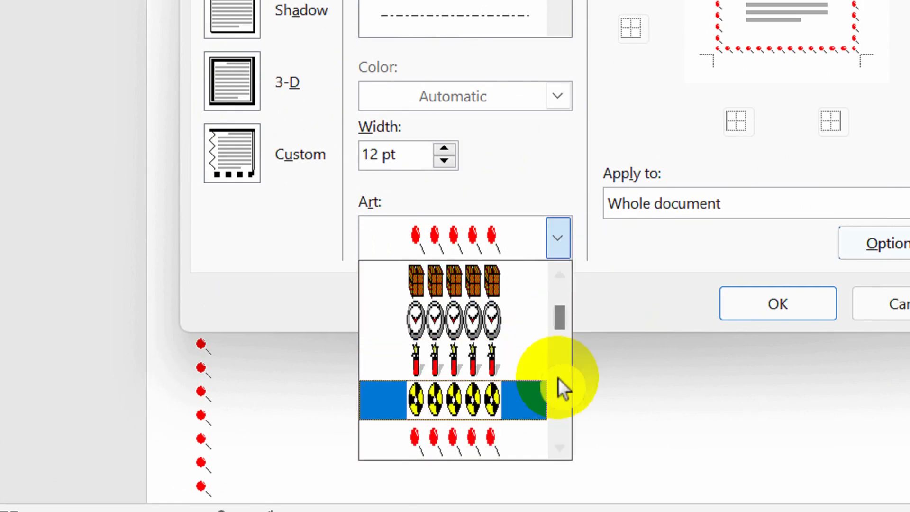
scroll(547, 335, "down", 5)
scroll(546, 327, "down", 6)
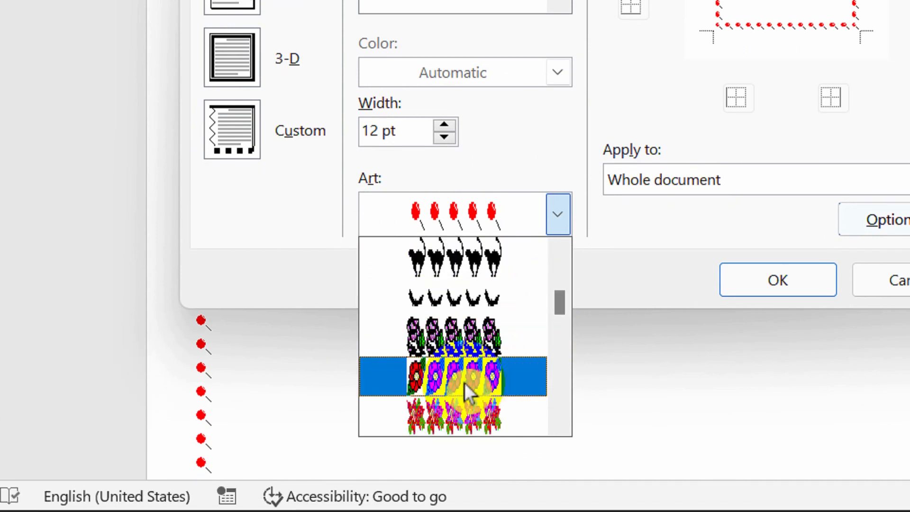
scroll(470, 398, "down", 1)
scroll(471, 398, "up", 1)
scroll(450, 397, "down", 1)
scroll(476, 393, "up", 1)
left_click(467, 381)
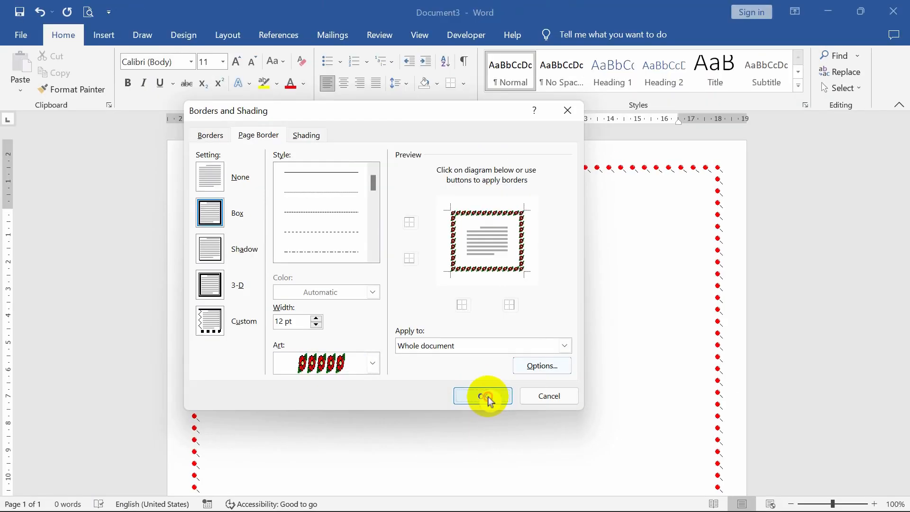
left_click(400, 302)
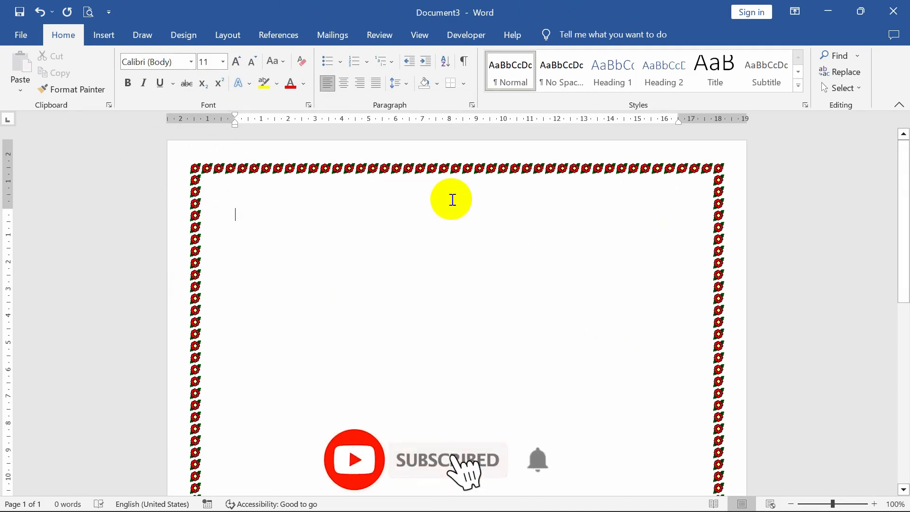
Examine the flower border along the page and in the print preview at 70% and 50% zoom, and return to the document.
scroll(393, 270, "down", 5)
scroll(384, 309, "up", 5)
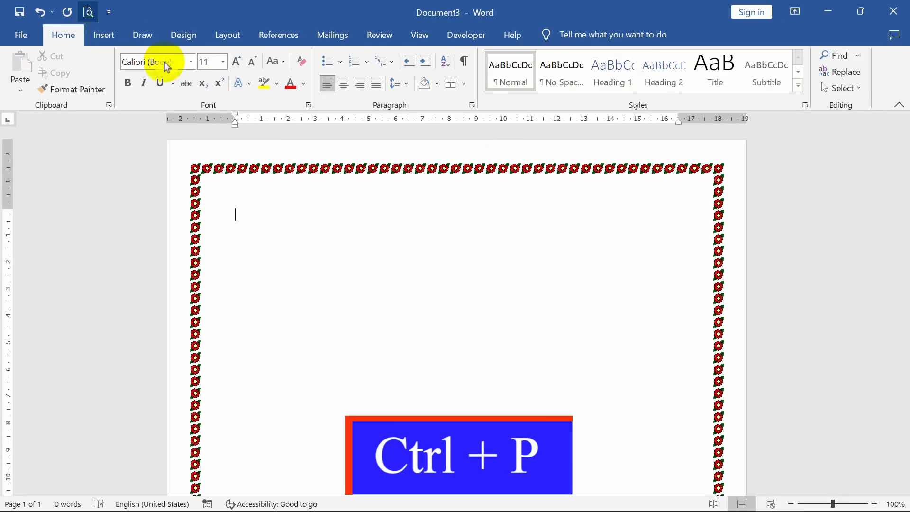
key("ctrl+p")
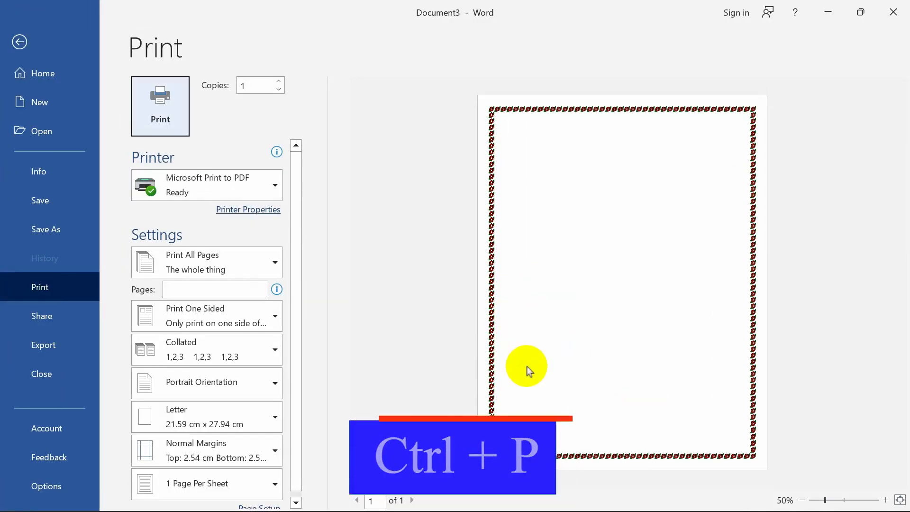
left_click(884, 500)
left_click(884, 500)
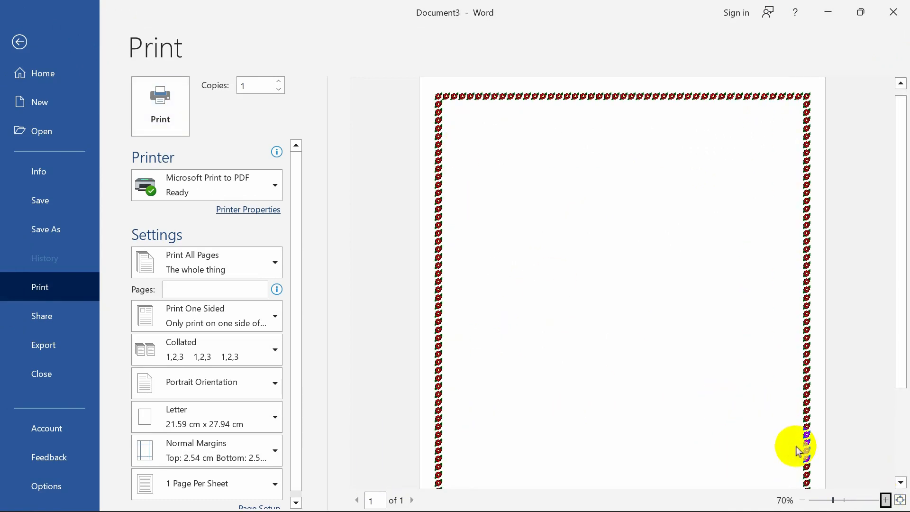
left_click(802, 500)
left_click(802, 500)
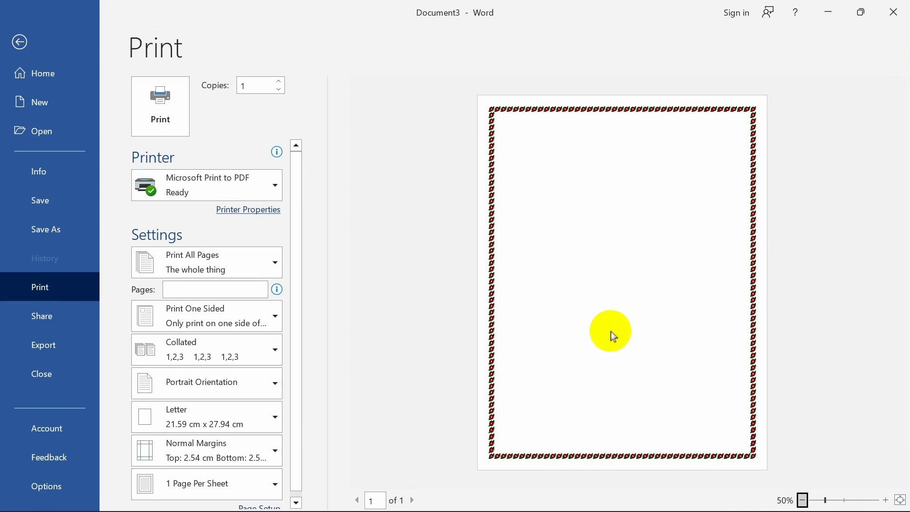
left_click(24, 46)
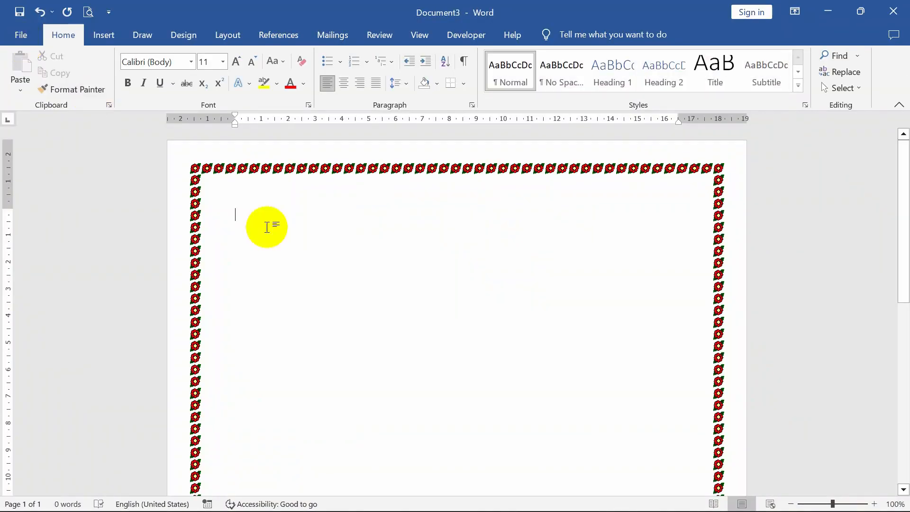